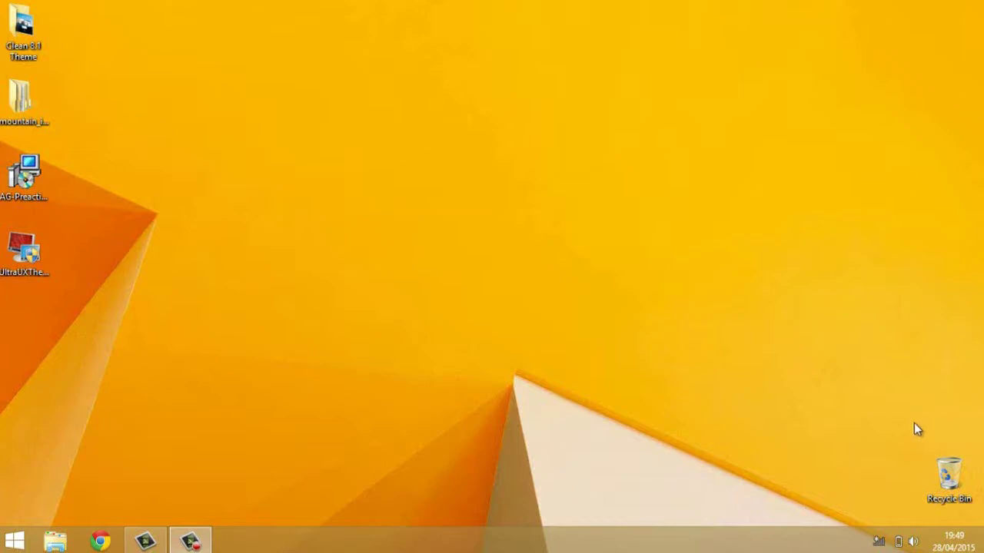
# Run the UltraUXThemePatcher installer past SmartScreen, accept both licences and let it patch themeui.dll and uxinit.dll
pyautogui.moveTo(97, 193); pyautogui.dragTo(76, 44)
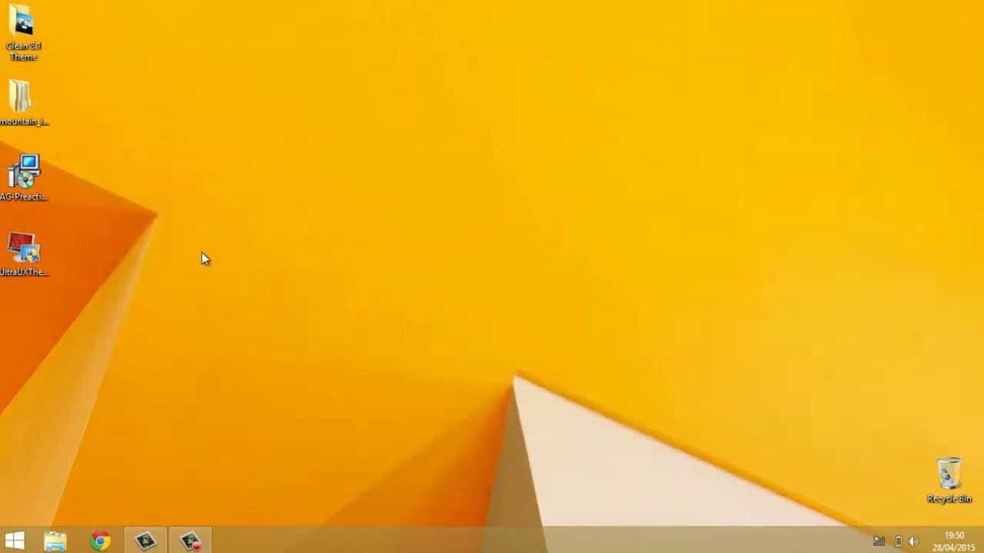
pyautogui.click(26, 246)
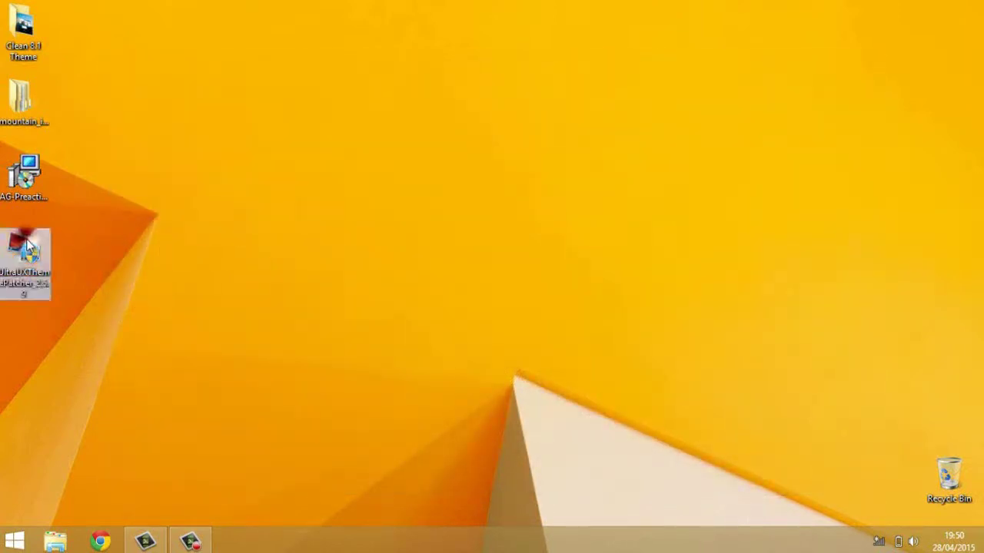
pyautogui.doubleClick(26, 246)
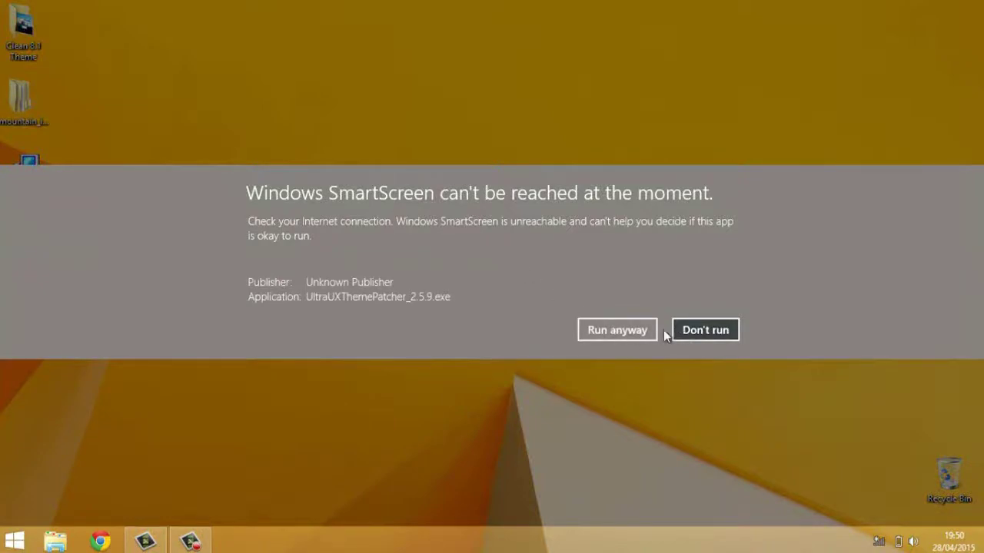
pyautogui.click(617, 330)
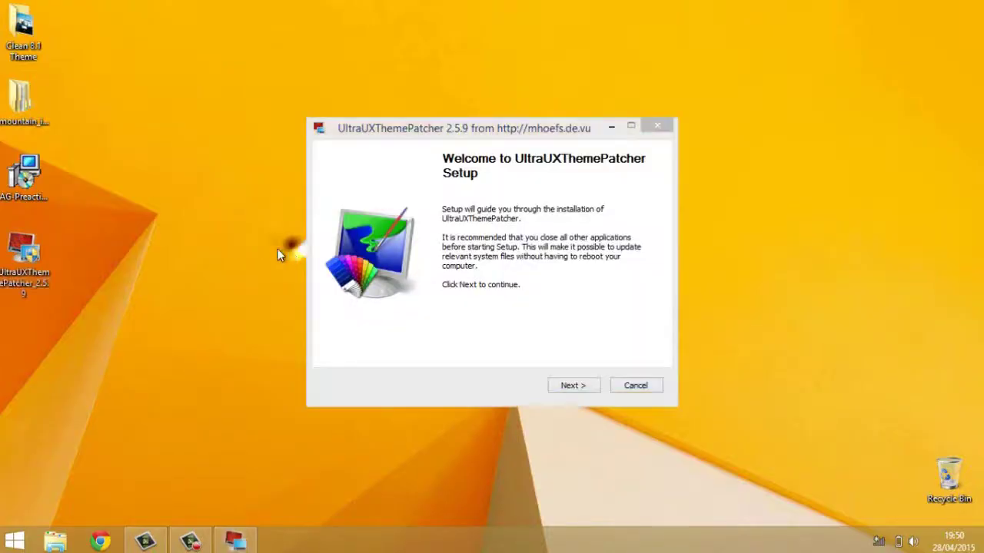
pyautogui.click(569, 385)
pyautogui.click(427, 350)
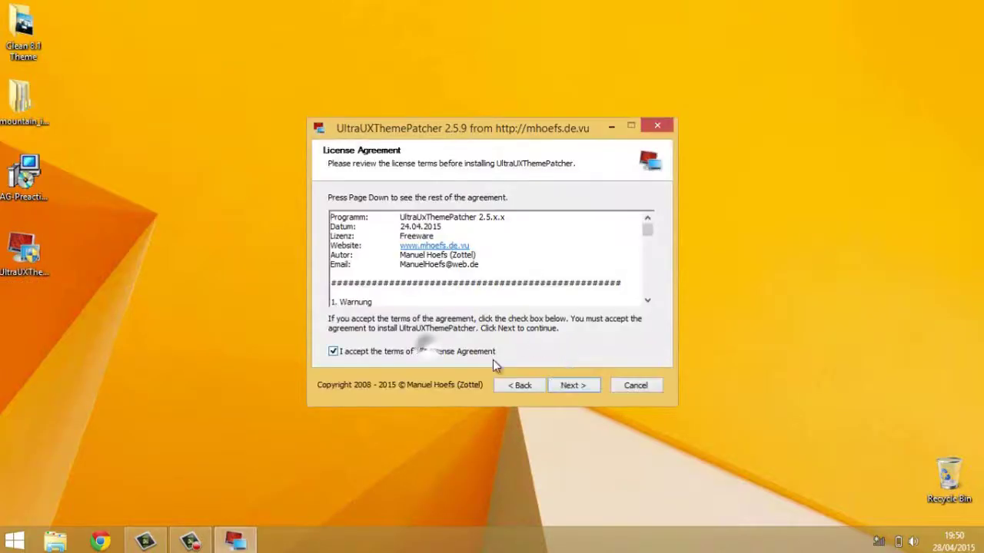
pyautogui.click(568, 384)
pyautogui.click(568, 386)
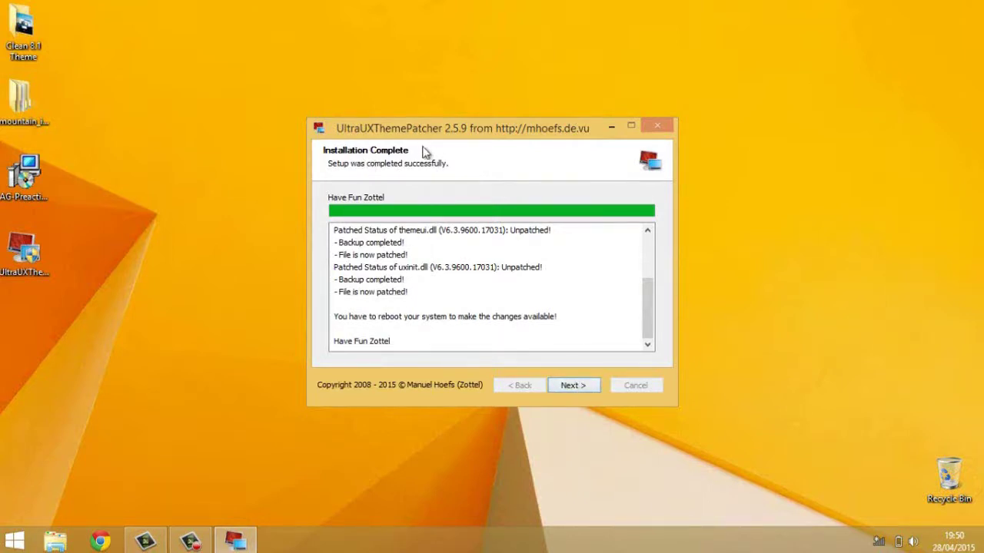
pyautogui.click(585, 388)
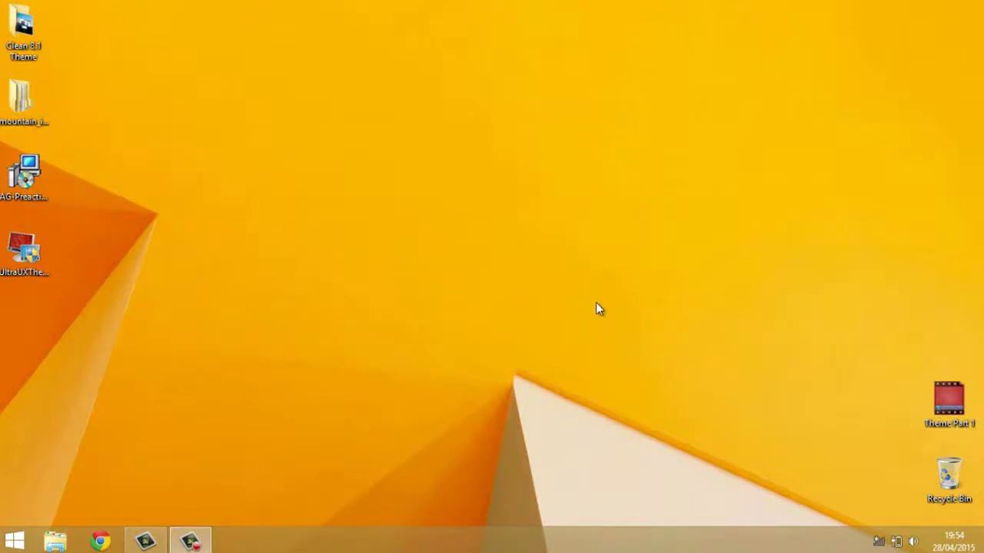
# Delete the patcher installer and launch the Aero Glass setup in English past SmartScreen
pyautogui.moveTo(53, 252); pyautogui.dragTo(952, 477)
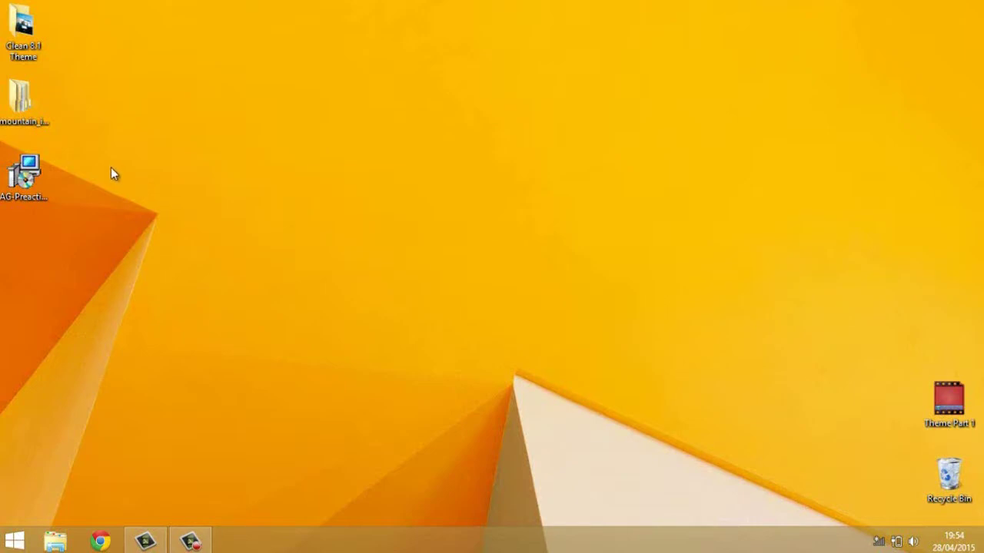
pyautogui.doubleClick(25, 175)
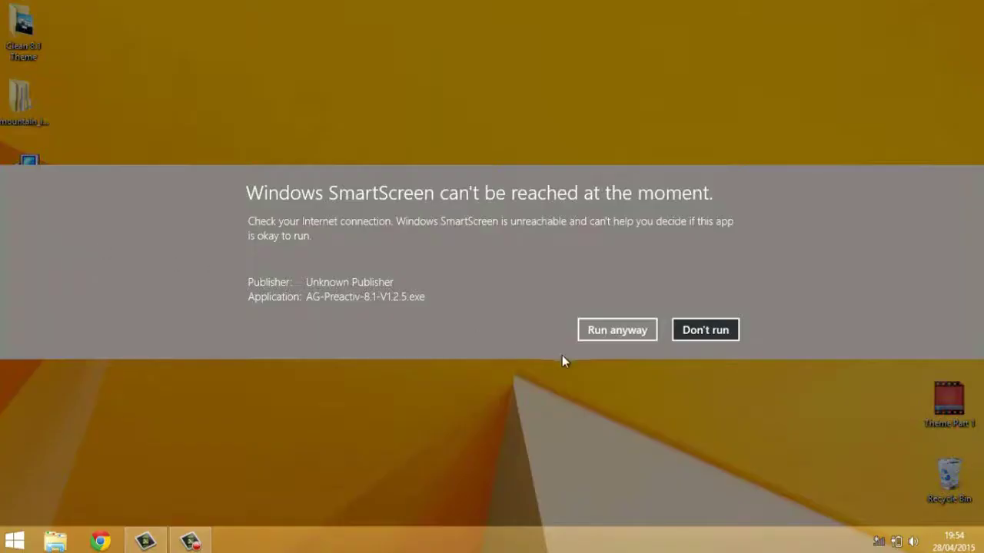
pyautogui.click(601, 332)
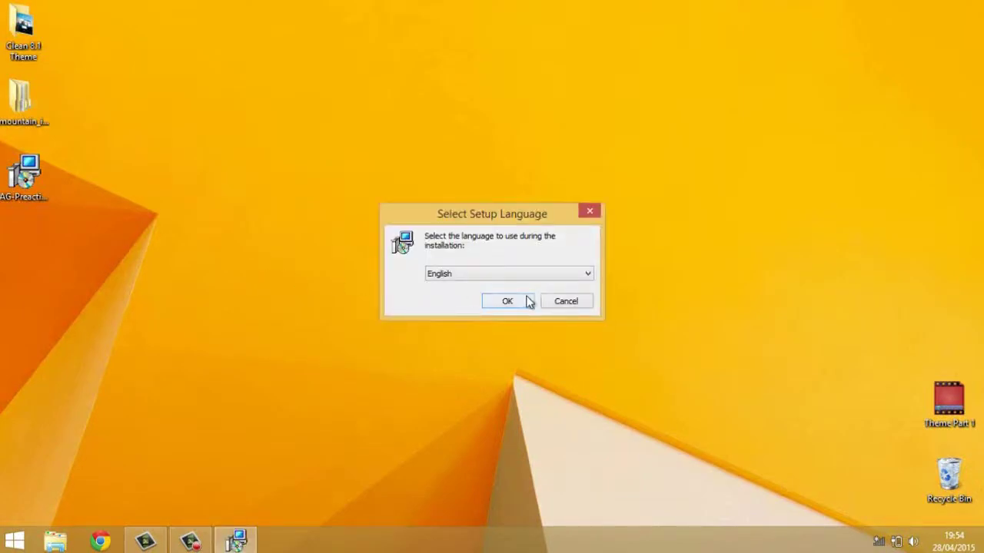
pyautogui.click(526, 301)
pyautogui.click(573, 385)
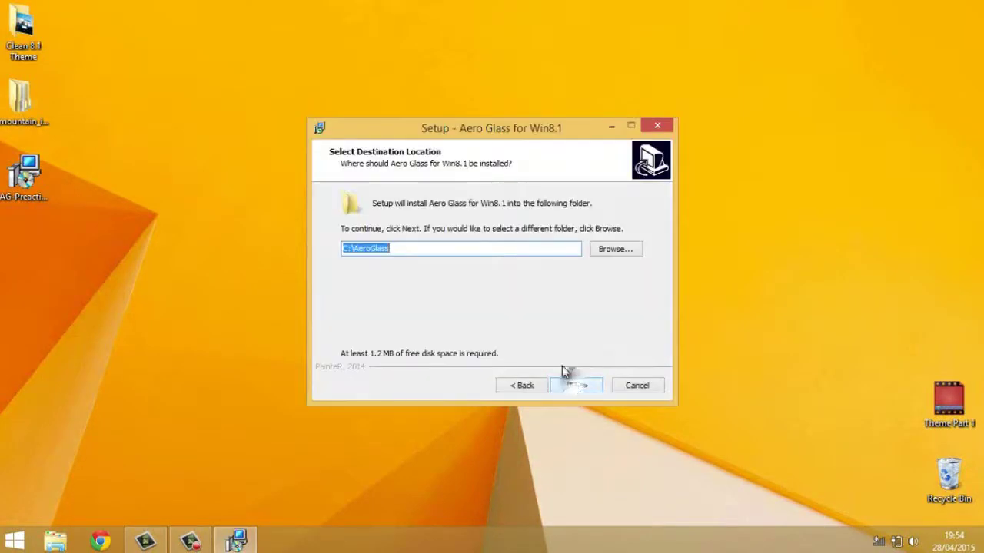
# Set the Aero Glass install folder to C:\Program Files (x86)\AeroGlass
pyautogui.click(611, 249)
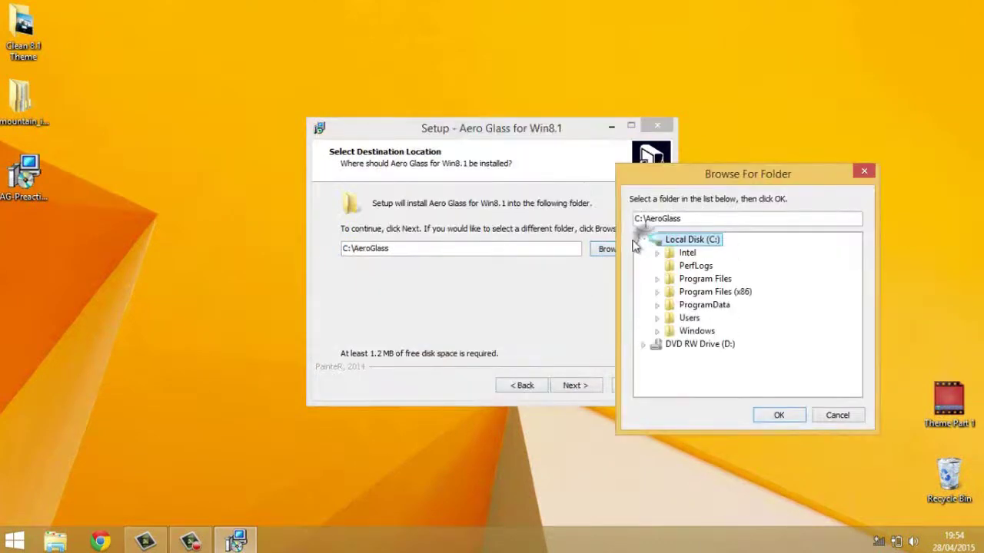
pyautogui.click(863, 172)
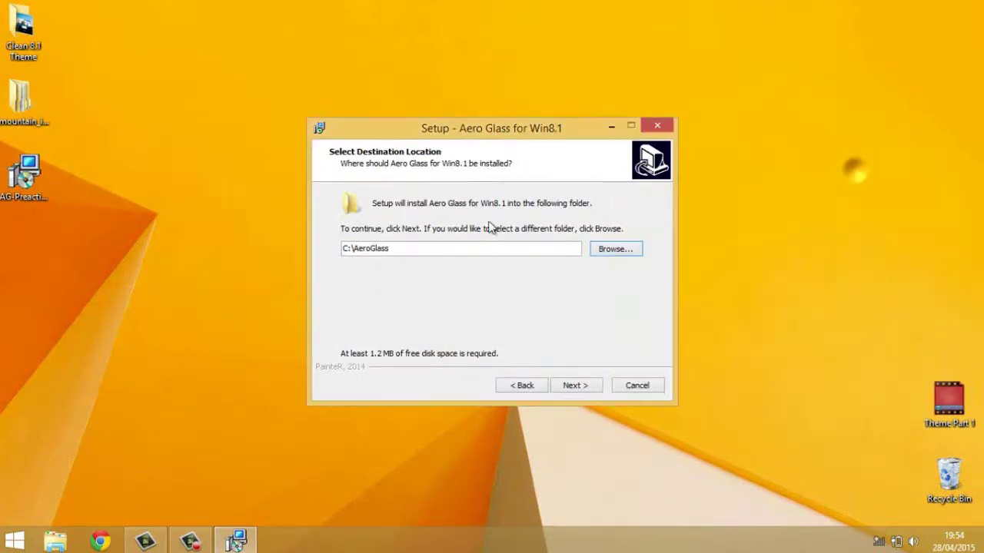
pyautogui.click(354, 249)
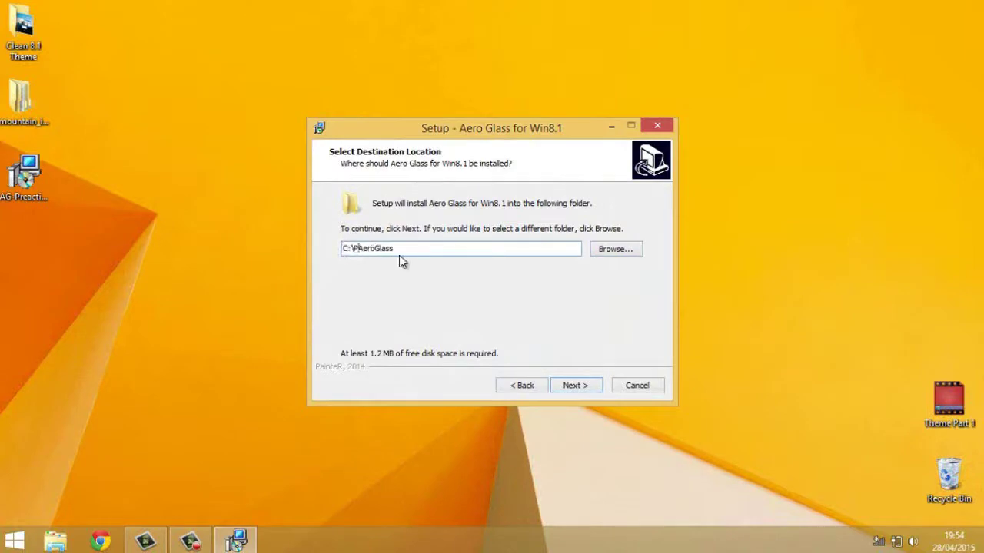
pyautogui.write('Program Files (x86)\\')
pyautogui.click(575, 385)
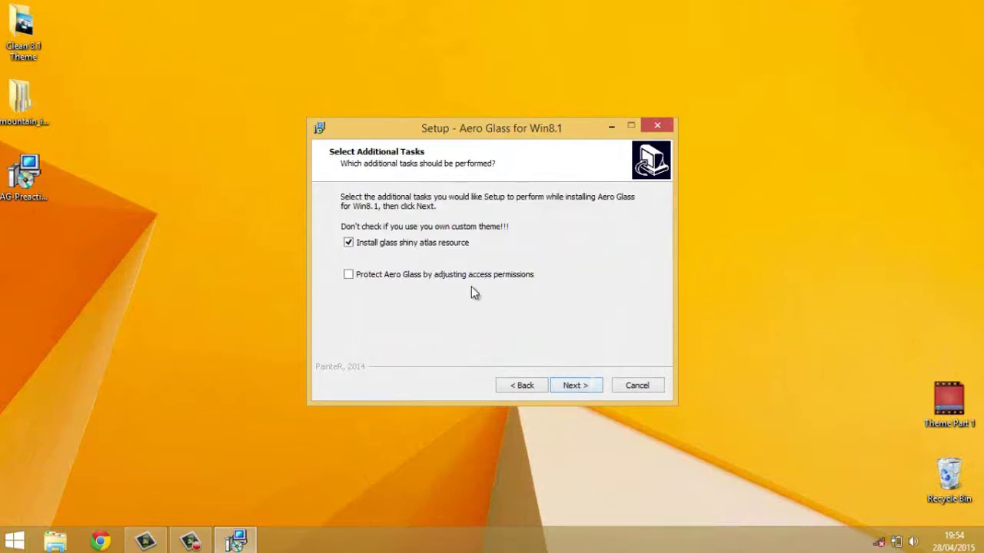
# Leave out the glass shiny atlas resource and complete the Aero Glass installation
pyautogui.click(425, 244)
pyautogui.click(583, 384)
pyautogui.click(581, 382)
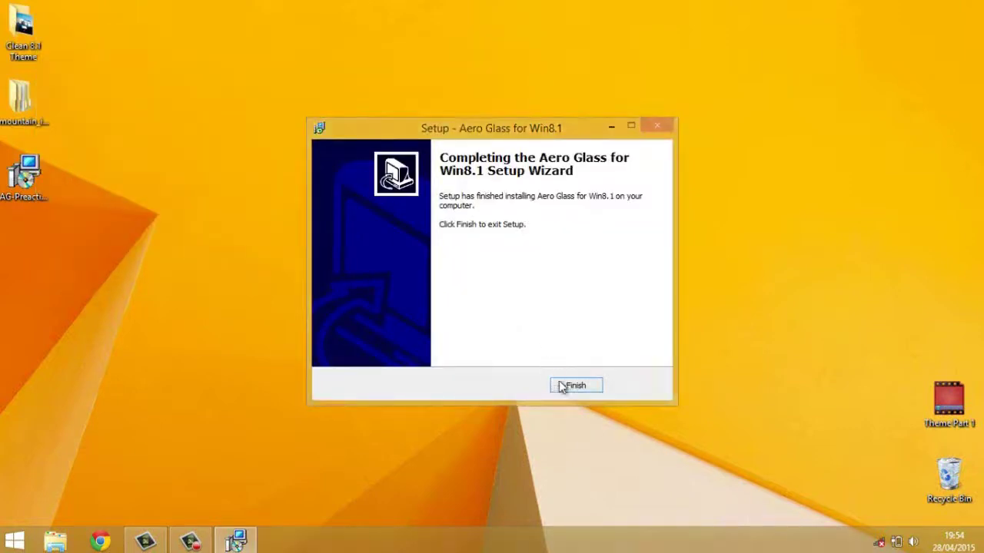
pyautogui.click(573, 388)
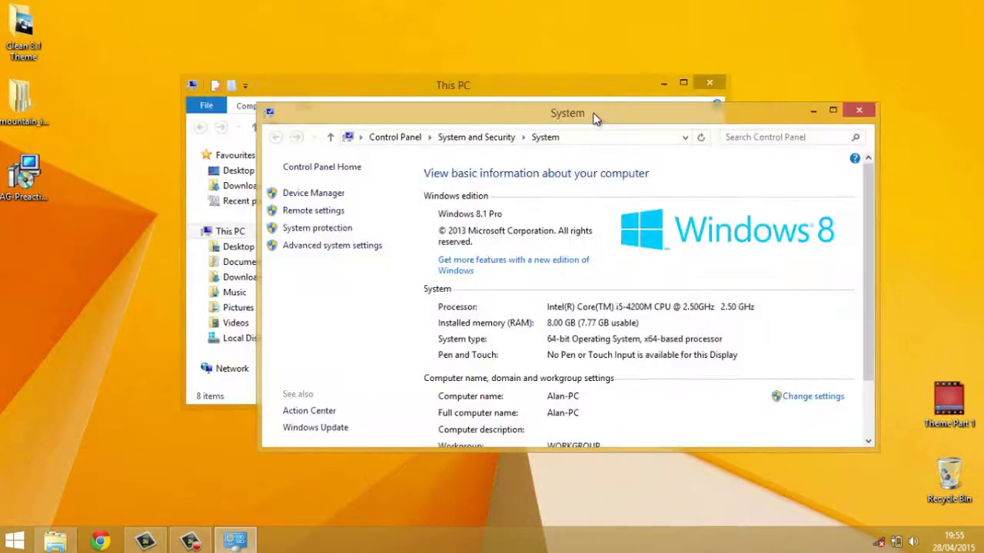
pyautogui.moveTo(604, 109); pyautogui.dragTo(614, 128)
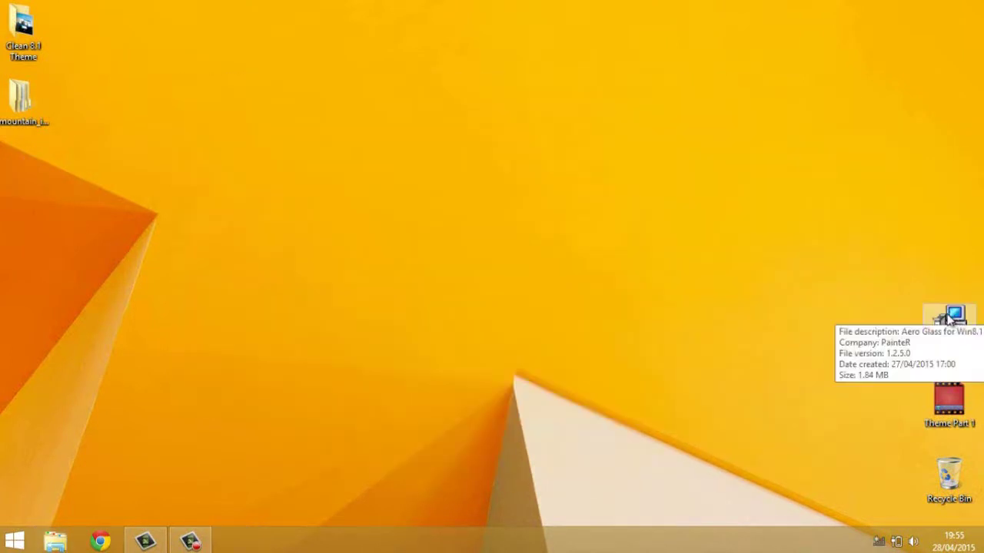
pyautogui.moveTo(950, 320); pyautogui.dragTo(951, 471)
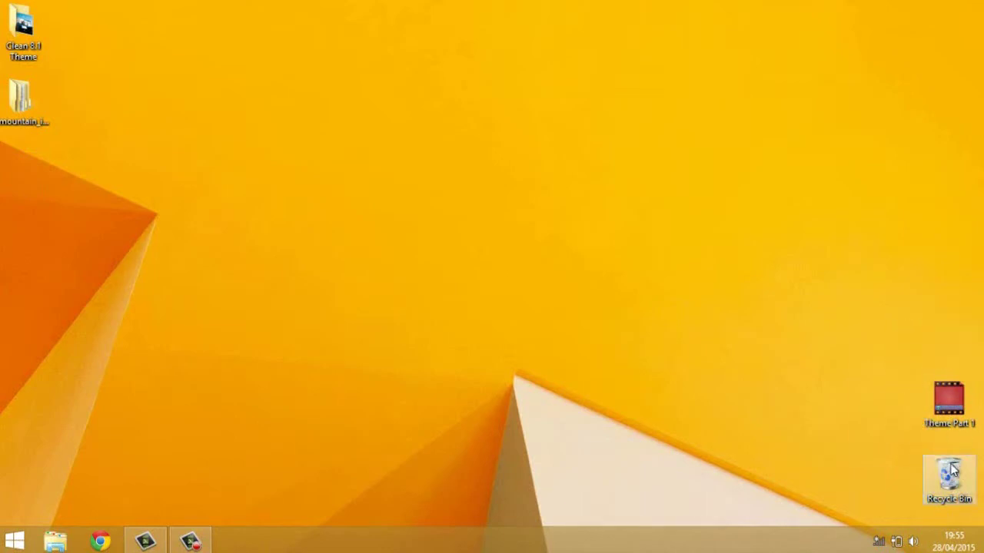
pyautogui.rightClick(952, 470)
pyautogui.click(895, 378)
pyautogui.click(575, 328)
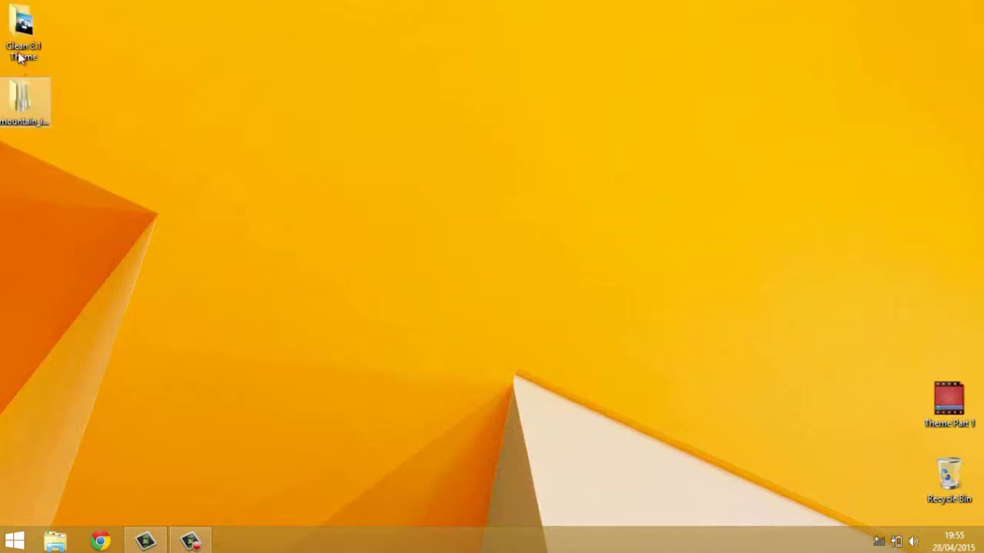
pyautogui.click(315, 164)
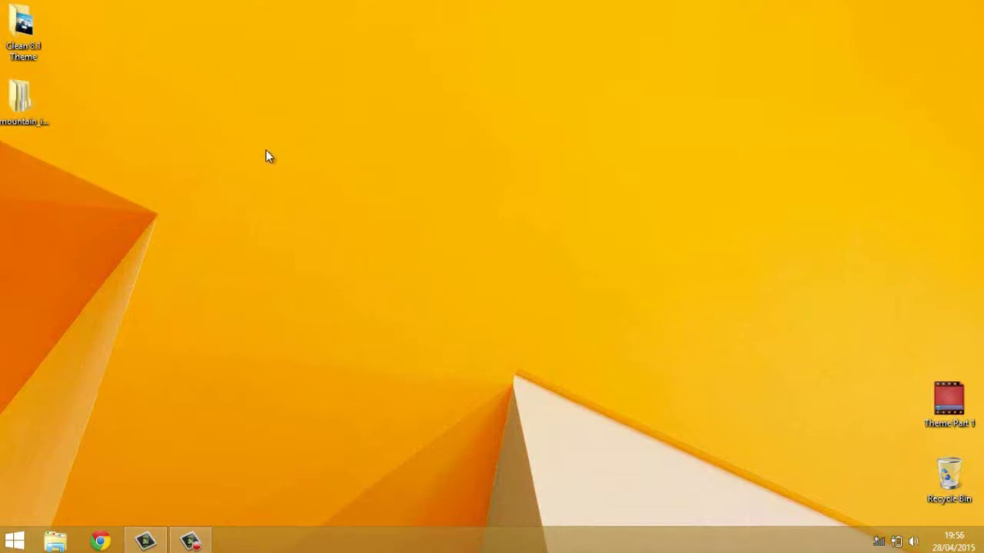
# Copy the CLEAN 8.1 theme folder and theme file from Clean 8.1 Theme\Command Bar
pyautogui.doubleClick(23, 30)
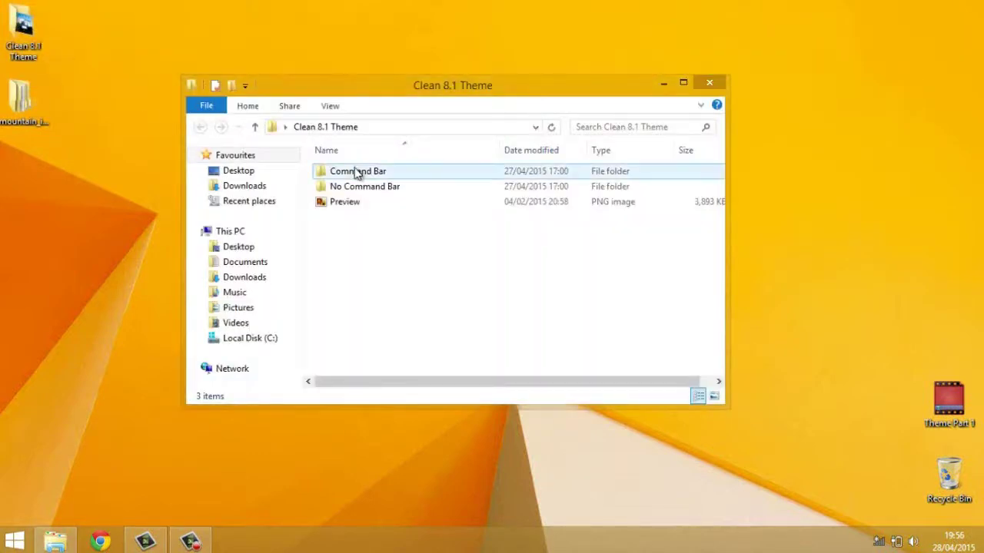
pyautogui.doubleClick(356, 175)
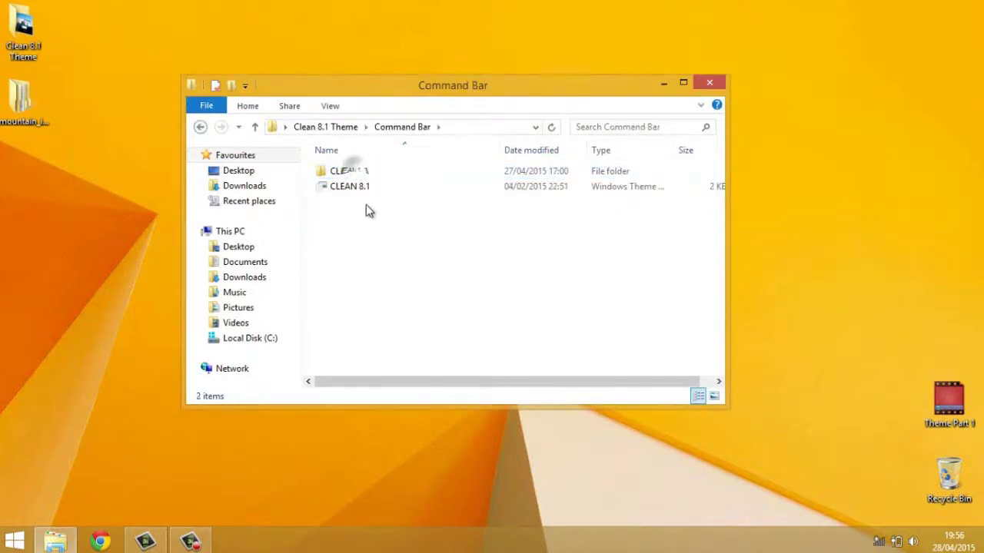
pyautogui.moveTo(361, 188); pyautogui.dragTo(347, 177)
pyautogui.rightClick(348, 175)
pyautogui.click(383, 358)
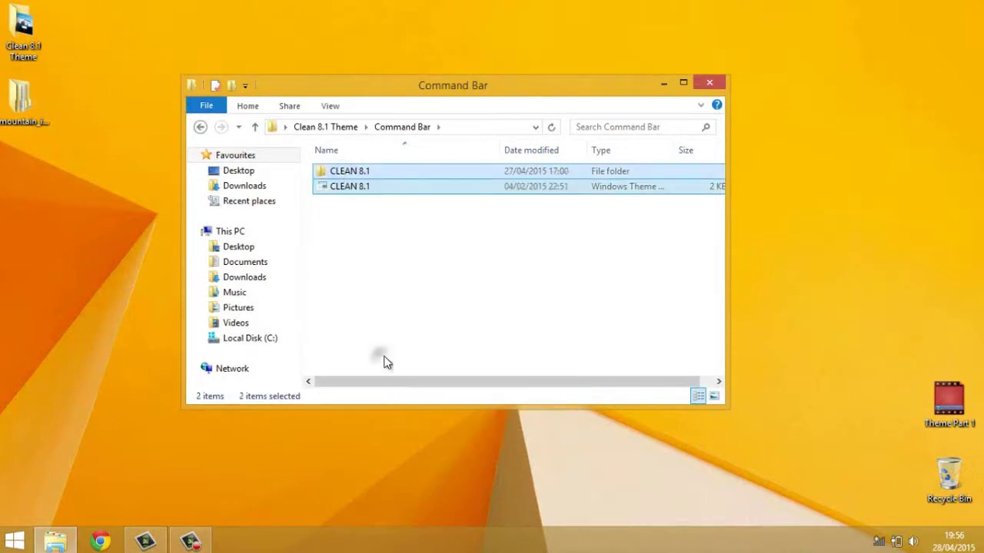
pyautogui.moveTo(409, 82); pyautogui.dragTo(307, 58)
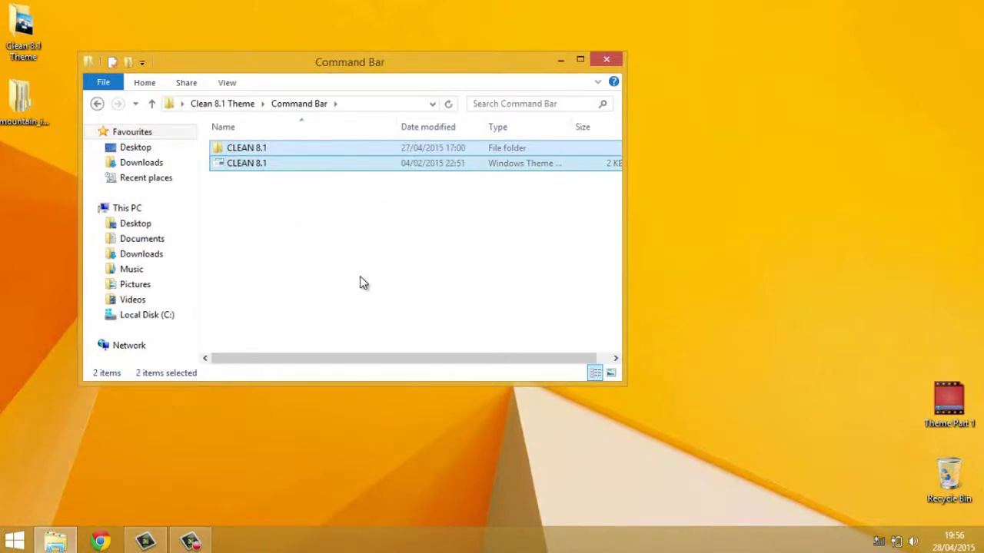
# Paste both CLEAN 8.1 items into C:\Windows\Resources\Themes, granting administrator permission for all
pyautogui.press('super+r')
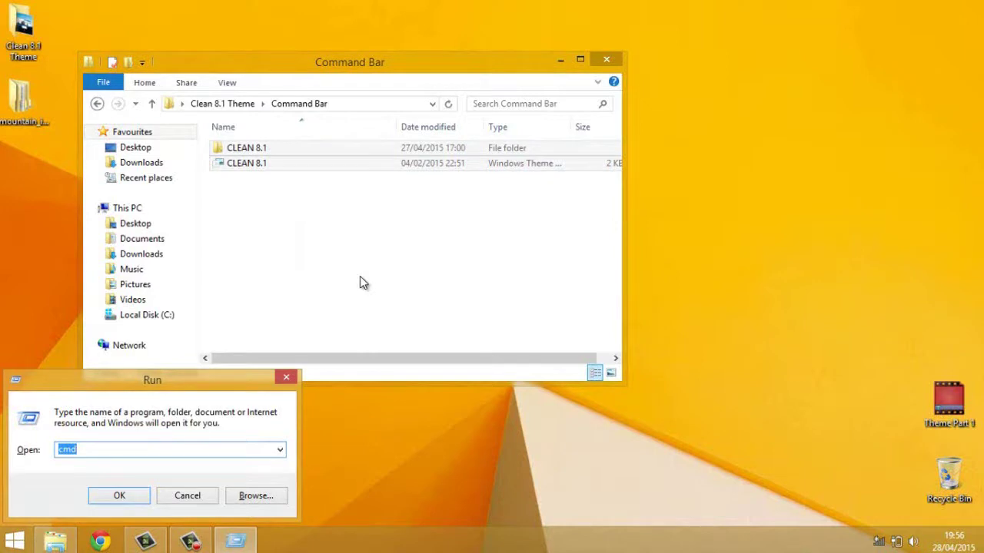
pyautogui.write('Resources')
pyautogui.click(121, 495)
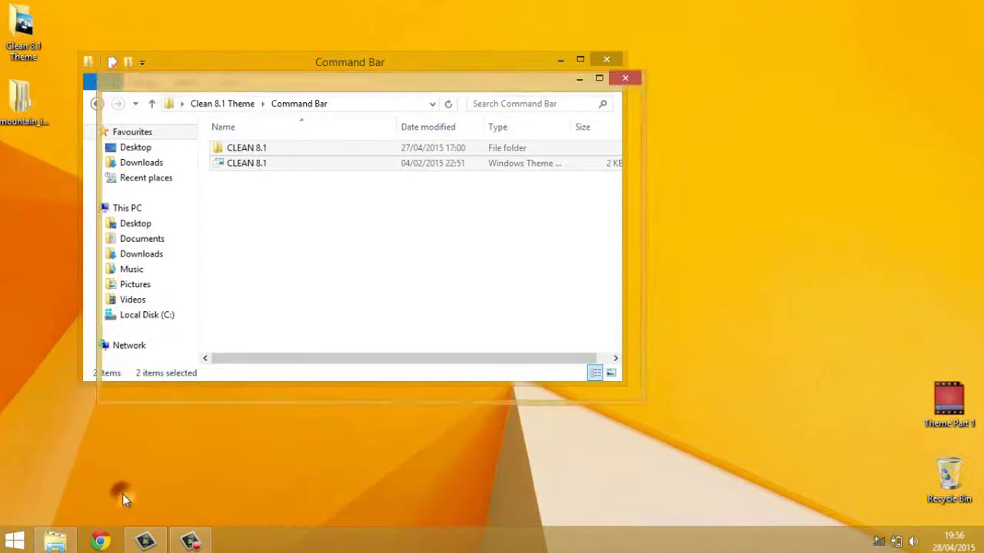
pyautogui.moveTo(344, 92); pyautogui.dragTo(475, 162)
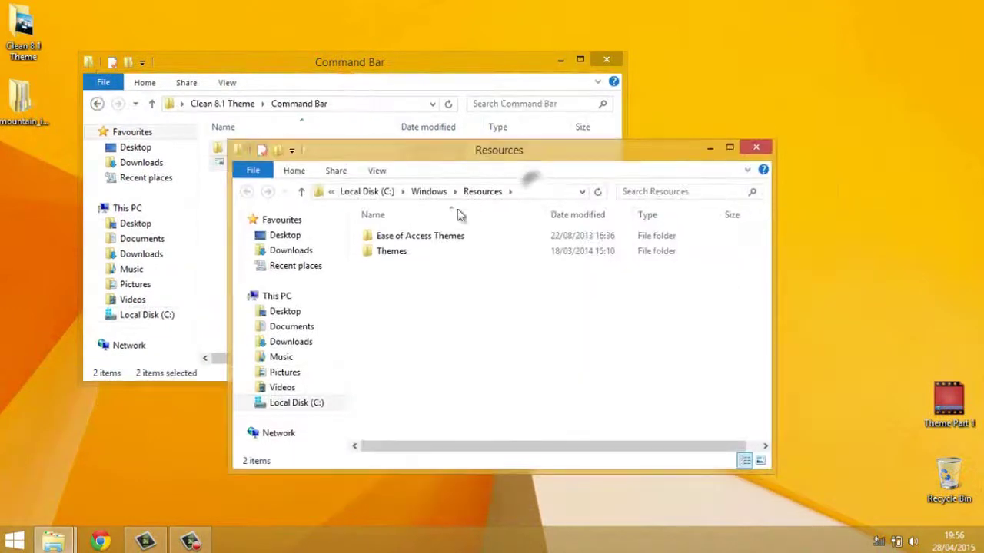
pyautogui.doubleClick(392, 251)
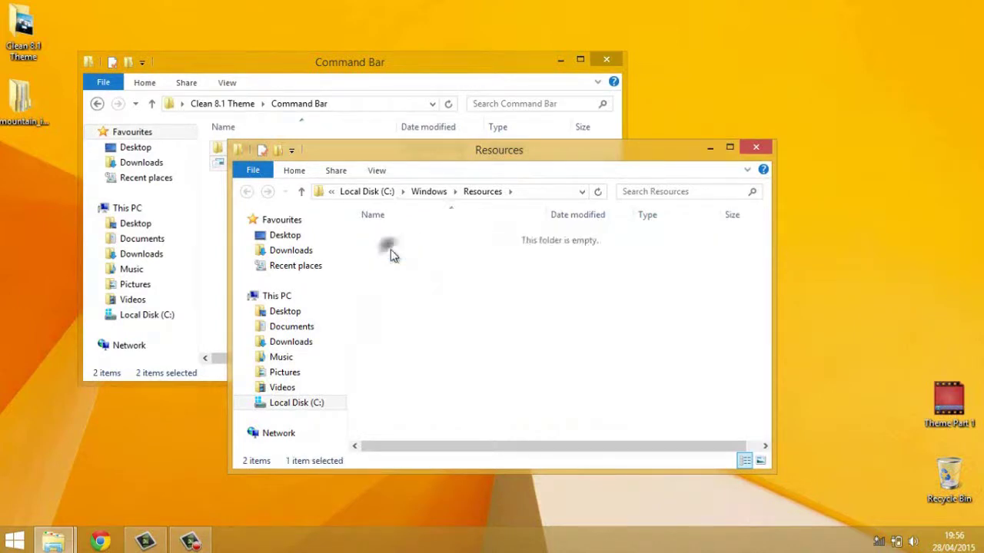
pyautogui.rightClick(388, 314)
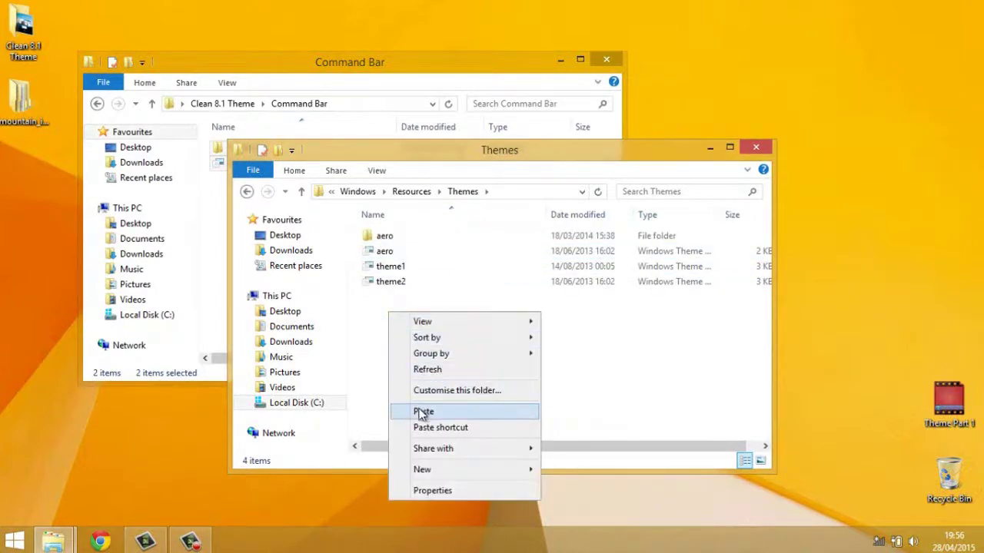
pyautogui.click(419, 411)
pyautogui.click(252, 178)
pyautogui.click(252, 198)
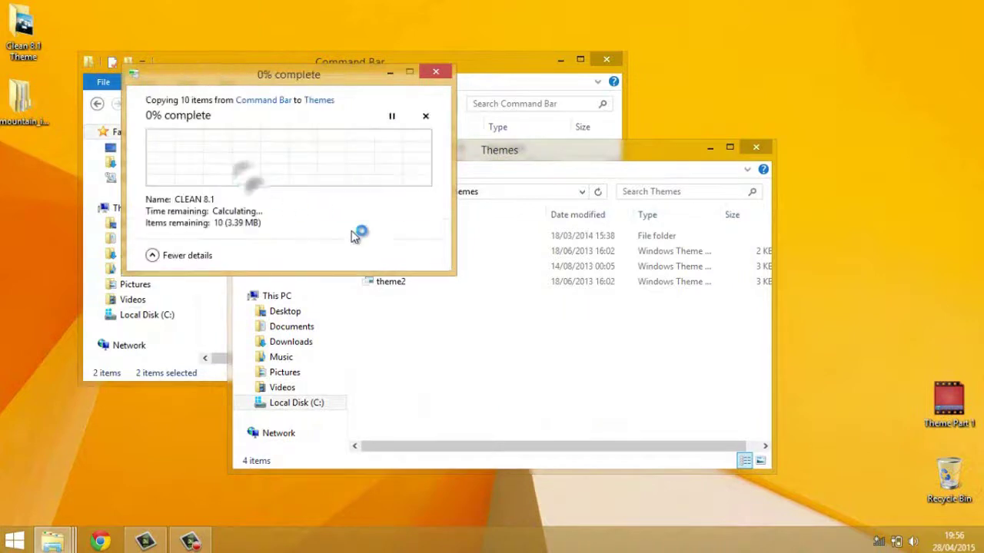
pyautogui.click(395, 352)
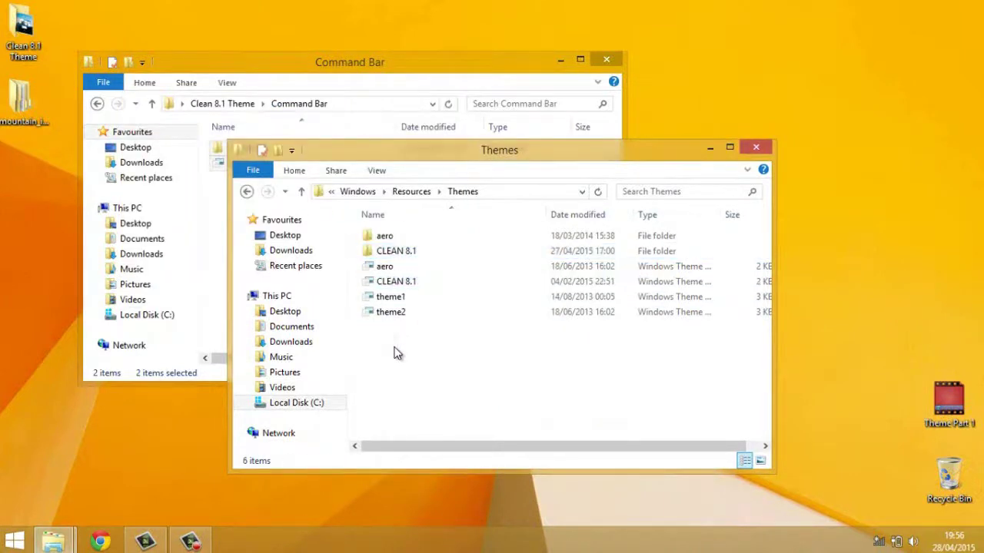
# Close the Explorer windows and apply CLEAN 8.1 from Personalisation's Installed Themes, then close Personalisation
pyautogui.click(756, 147)
pyautogui.click(606, 59)
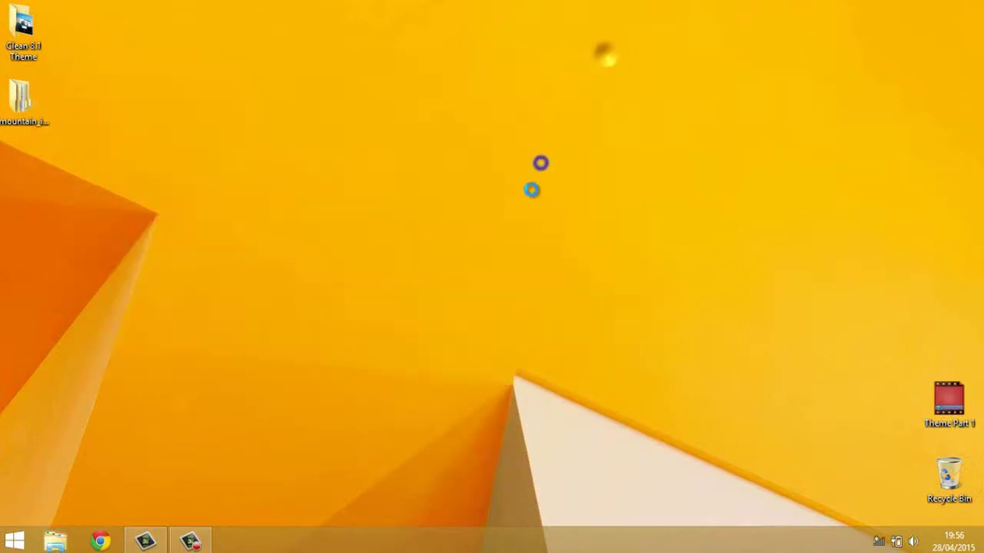
pyautogui.rightClick(540, 160)
pyautogui.click(583, 348)
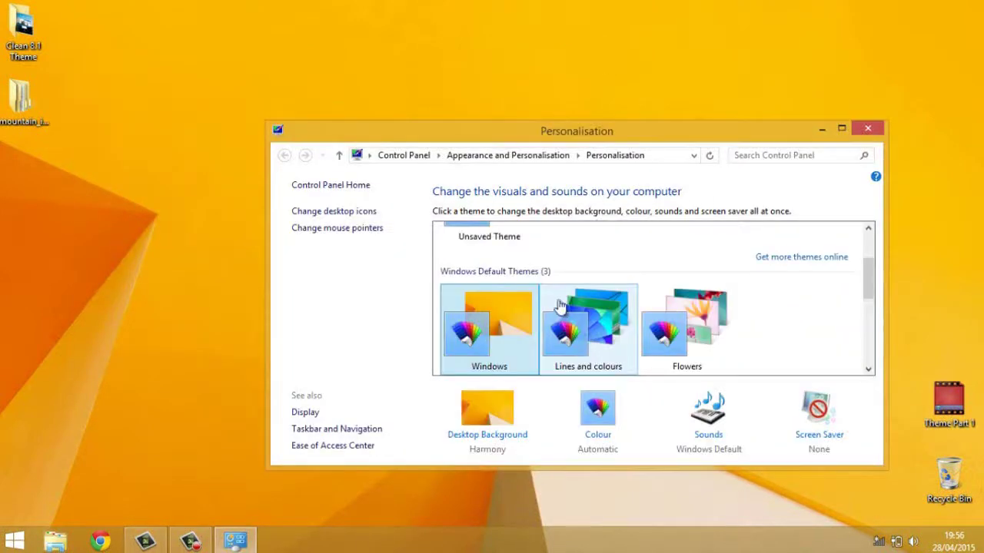
pyautogui.doubleClick(508, 125)
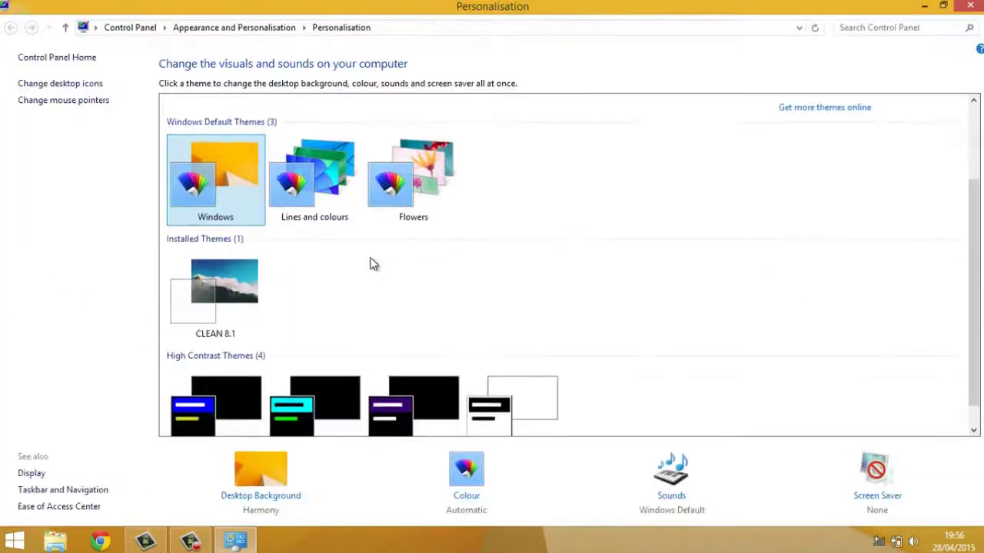
pyautogui.click(233, 283)
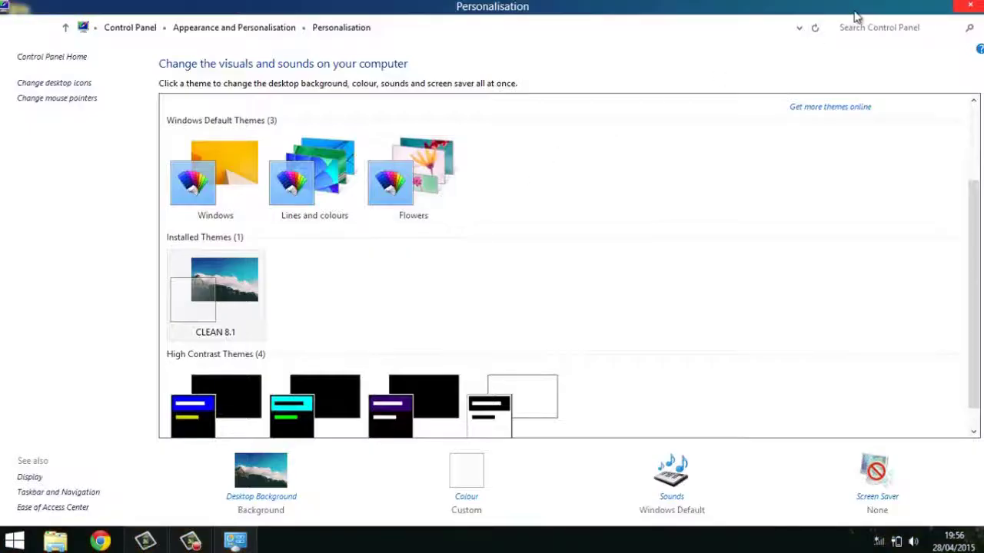
pyautogui.moveTo(635, 8); pyautogui.dragTo(562, 47)
pyautogui.click(862, 46)
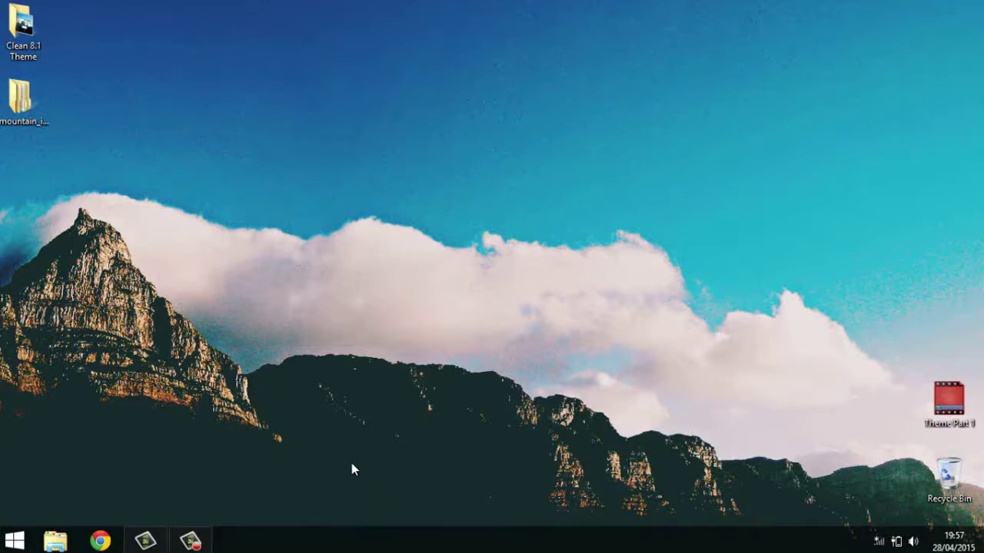
pyautogui.click(14, 541)
pyautogui.click(14, 541)
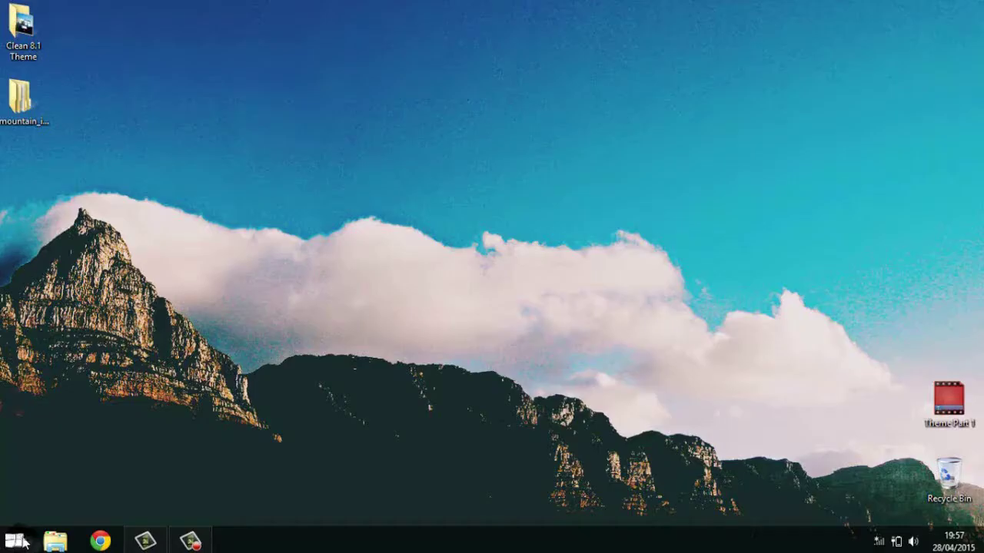
pyautogui.click(55, 541)
pyautogui.hotkey('alt', 'F4')
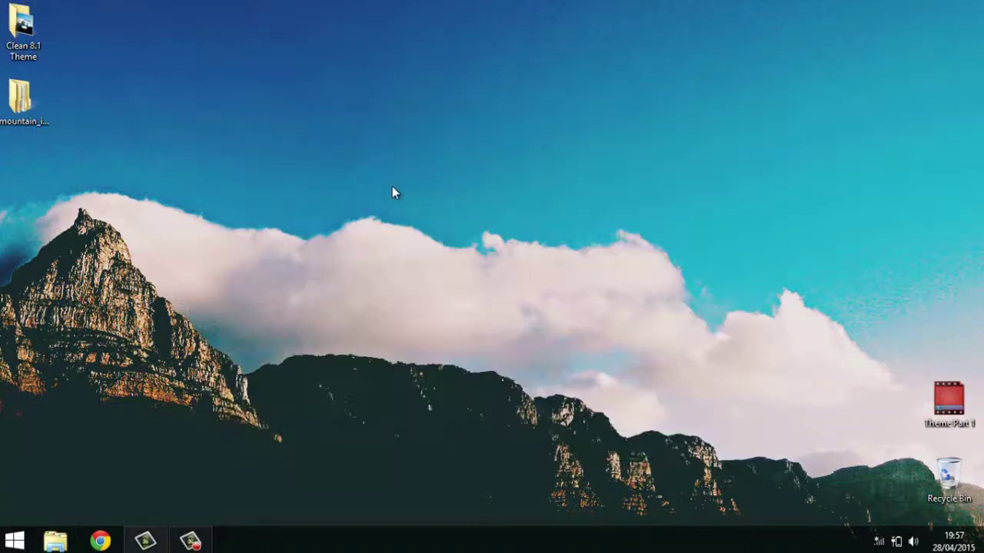